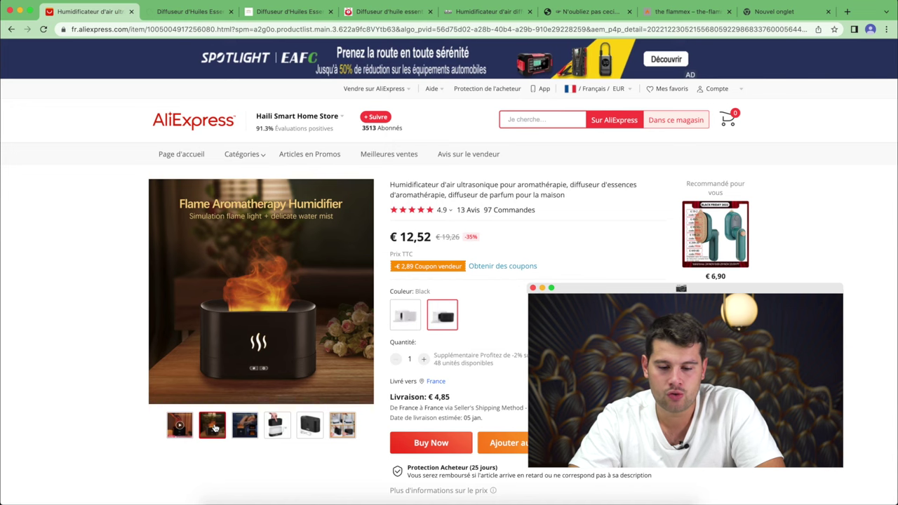
- Examine the flame diffuser's photos on AliExpress and the competing product page on Silumen
click(233, 419)
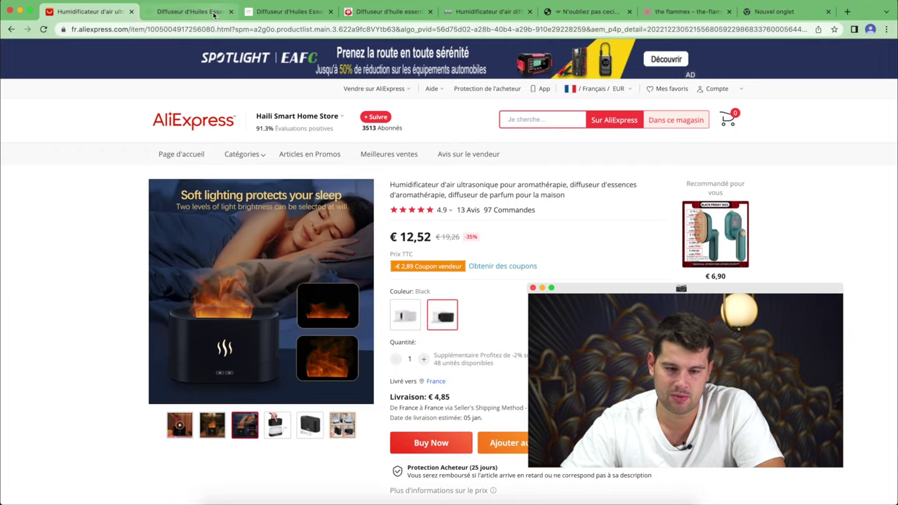
click(189, 11)
click(461, 103)
scroll(505, 210, down, 15)
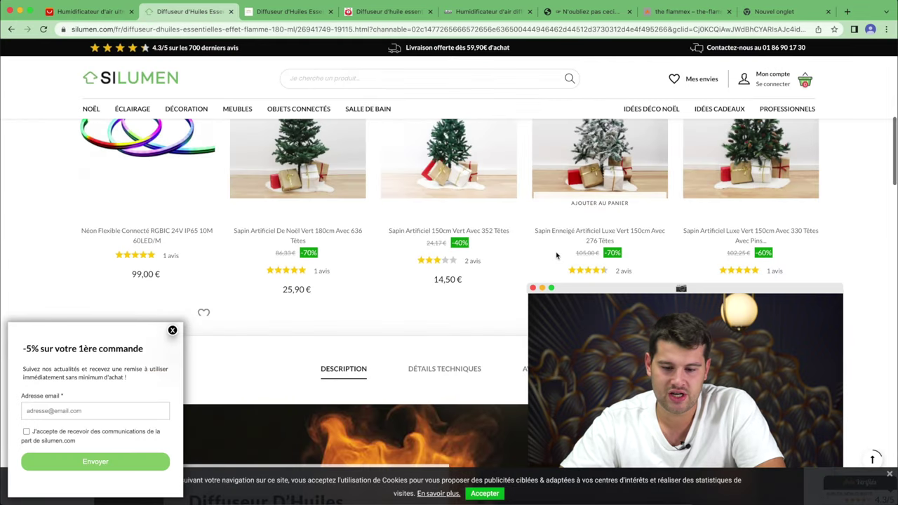
scroll(558, 255, up, 4)
scroll(558, 254, down, 5)
scroll(558, 254, down, 10)
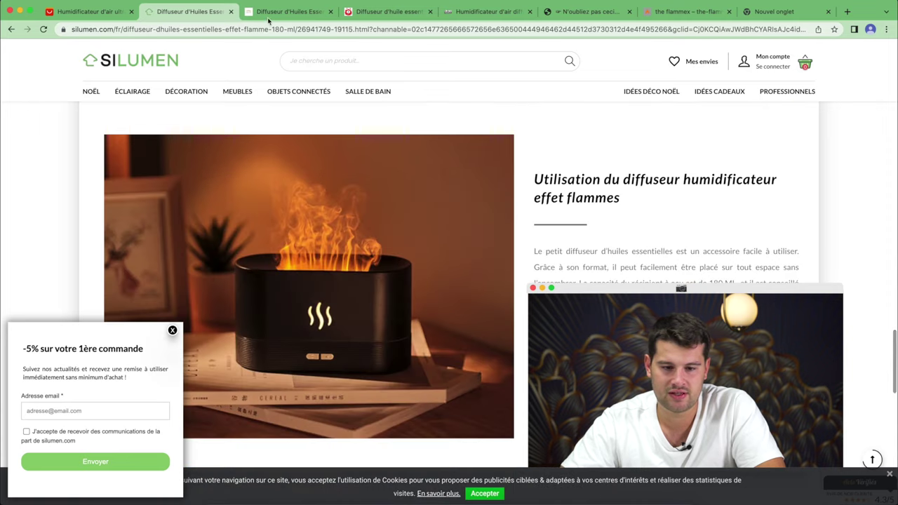
- Examine how the Blxckfrance and Kryspets stores present the same flame diffuser on their product pages
click(484, 11)
scroll(591, 257, down, 10)
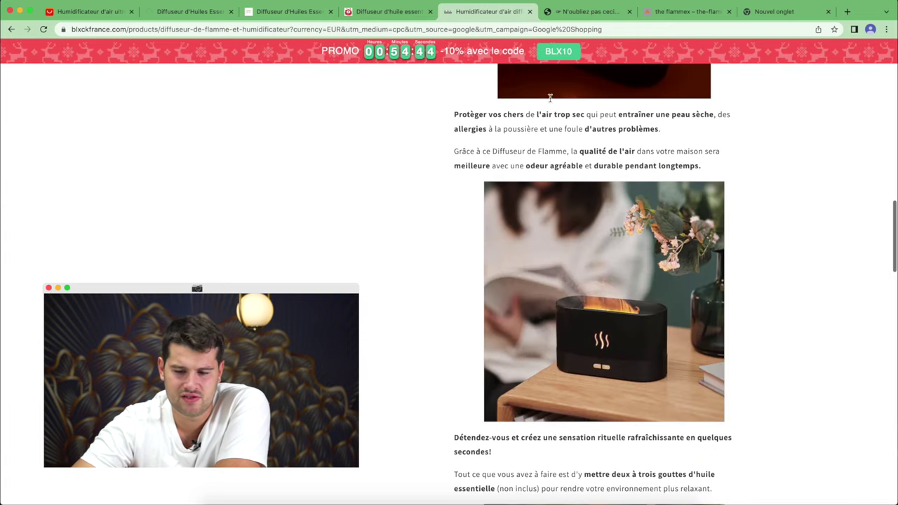
click(586, 11)
scroll(314, 143, down, 5)
scroll(313, 142, up, 3)
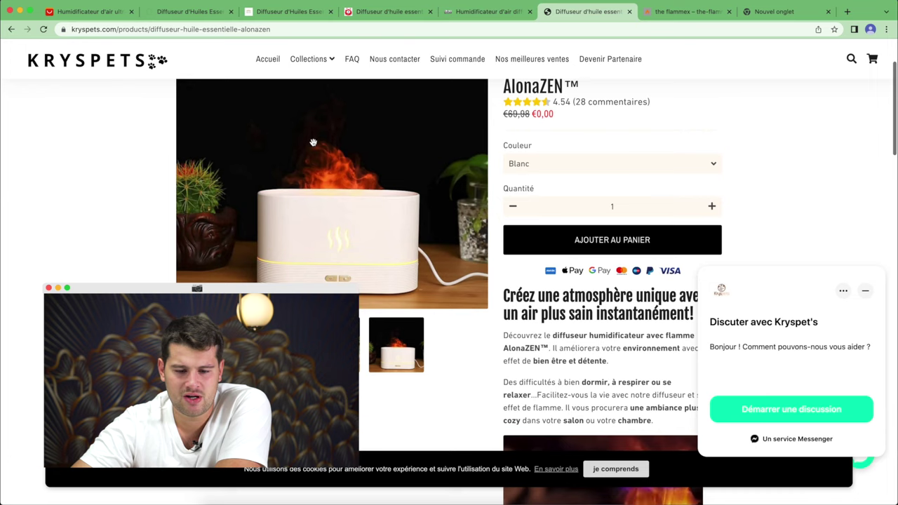
scroll(314, 142, down, 5)
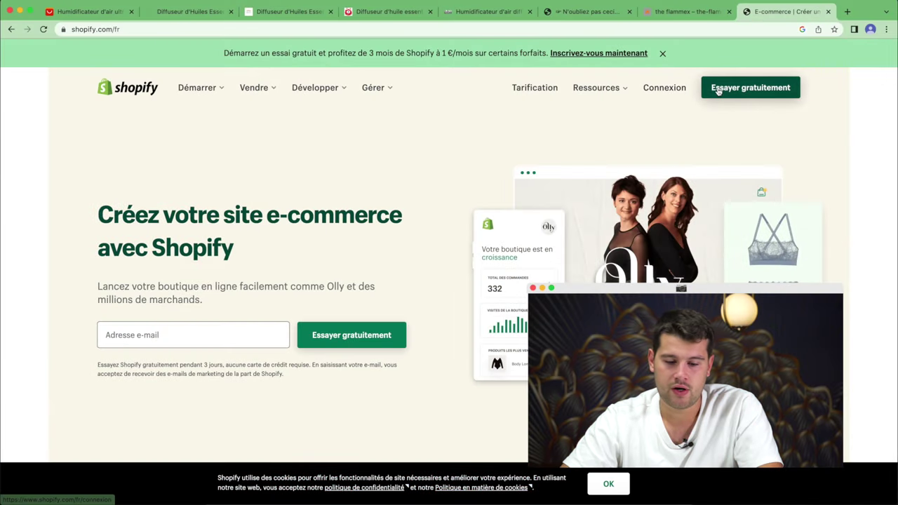
- Start a Shopify free trial and return to its sign-up page after checking the Google account in a new tab
click(718, 90)
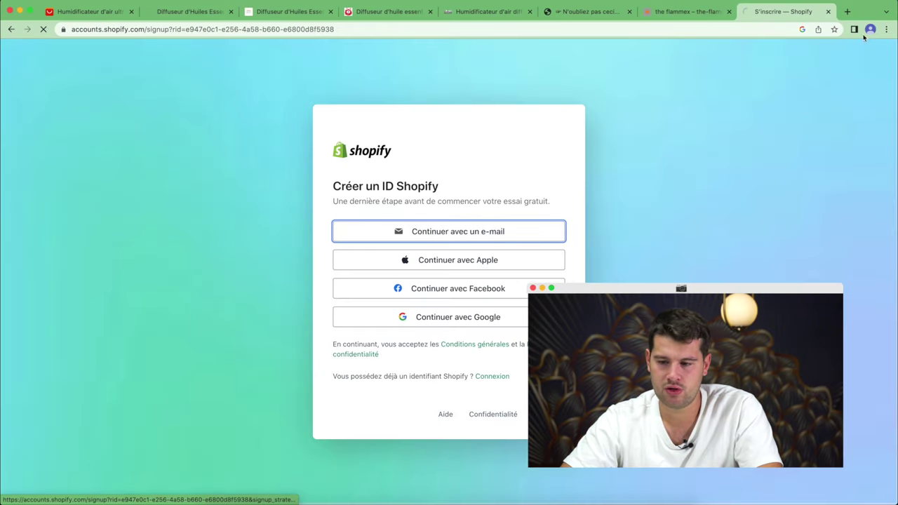
key(super+t)
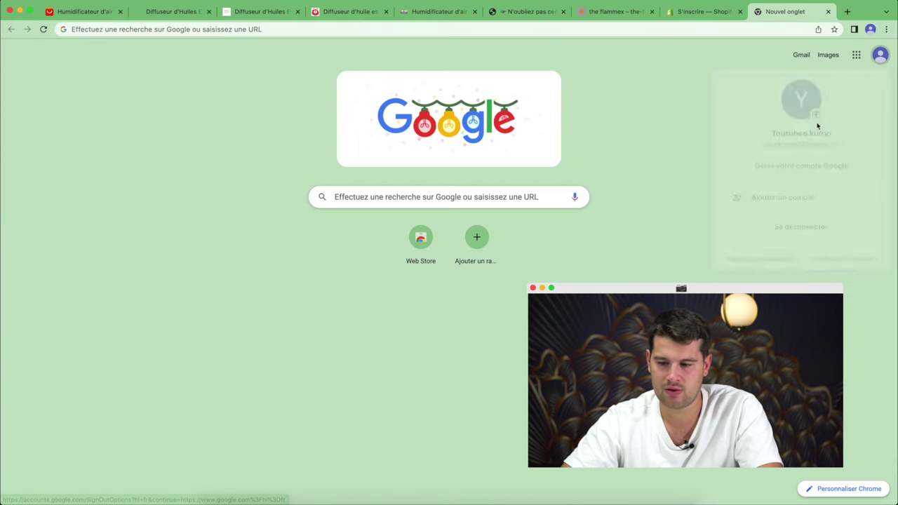
click(702, 11)
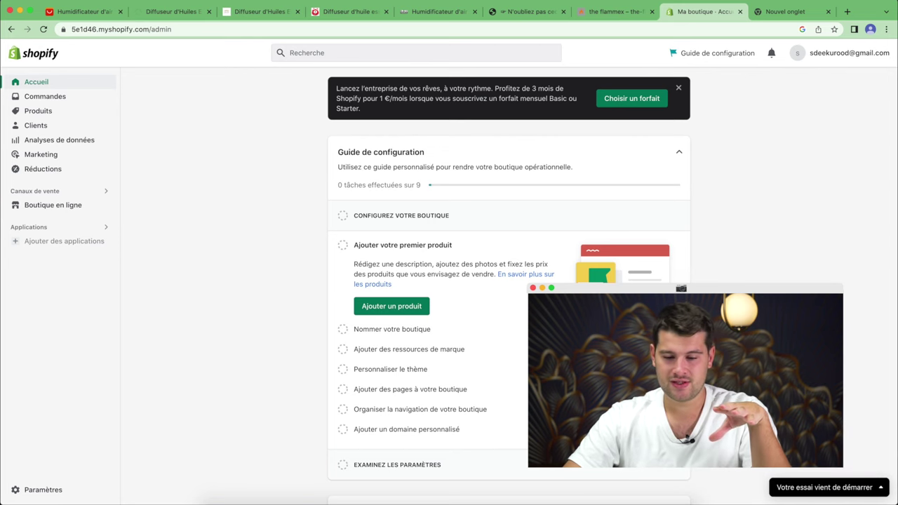
- Review the available Shopify plans, comparing their monthly prices, transaction fees and included features
click(622, 98)
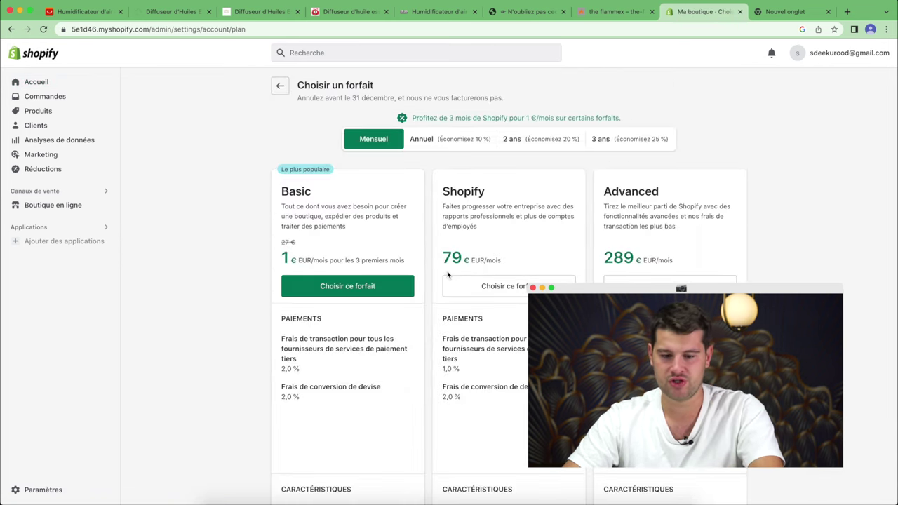
scroll(452, 274, down, 5)
scroll(452, 275, down, 10)
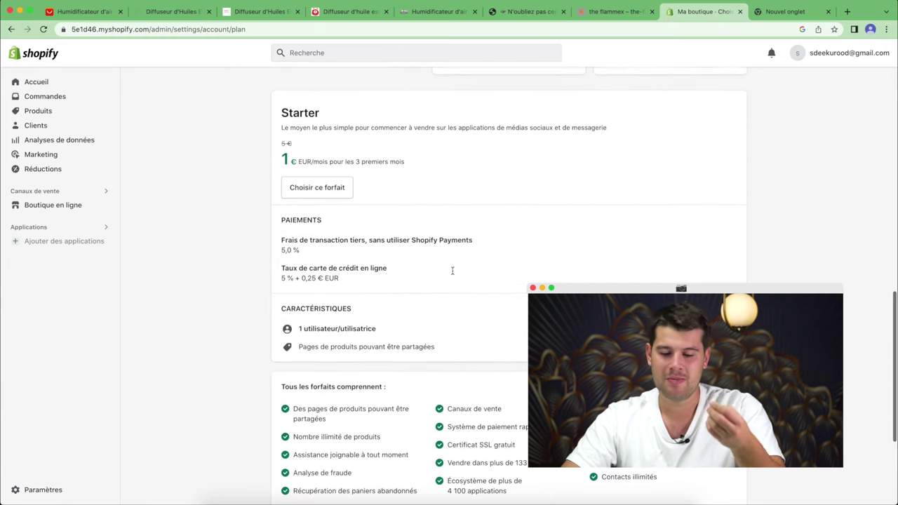
scroll(453, 271, up, 3)
scroll(452, 274, up, 10)
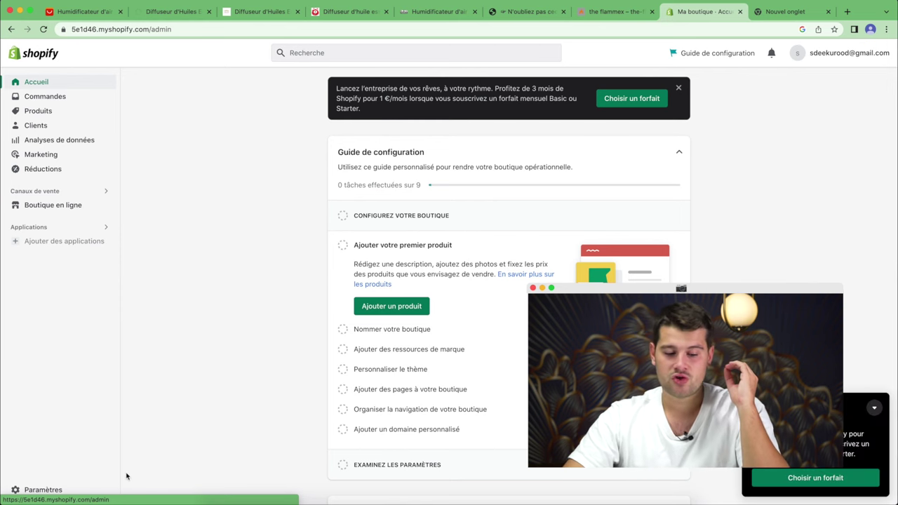
- Change the store name in the basic shop information to "My Super Diffuseur"
click(65, 489)
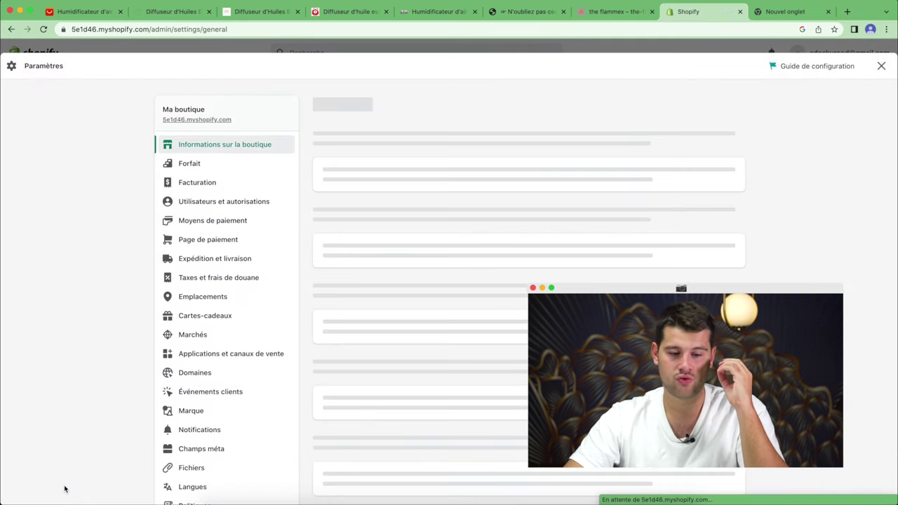
scroll(546, 216, down, 1)
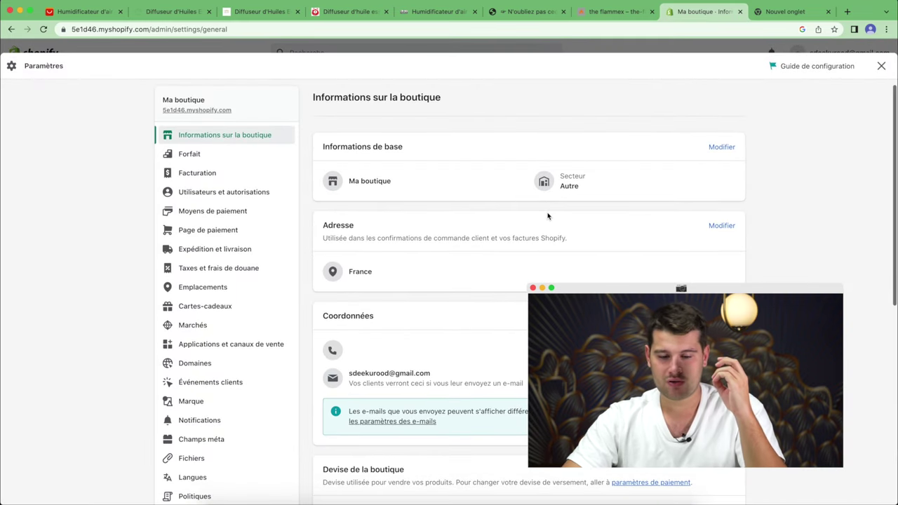
click(721, 146)
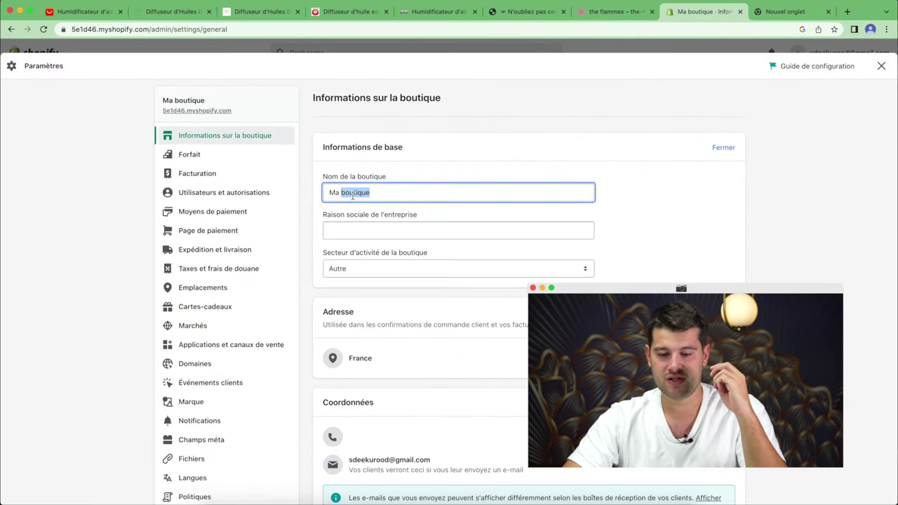
triple_click(353, 197)
text(My Super Diffus)
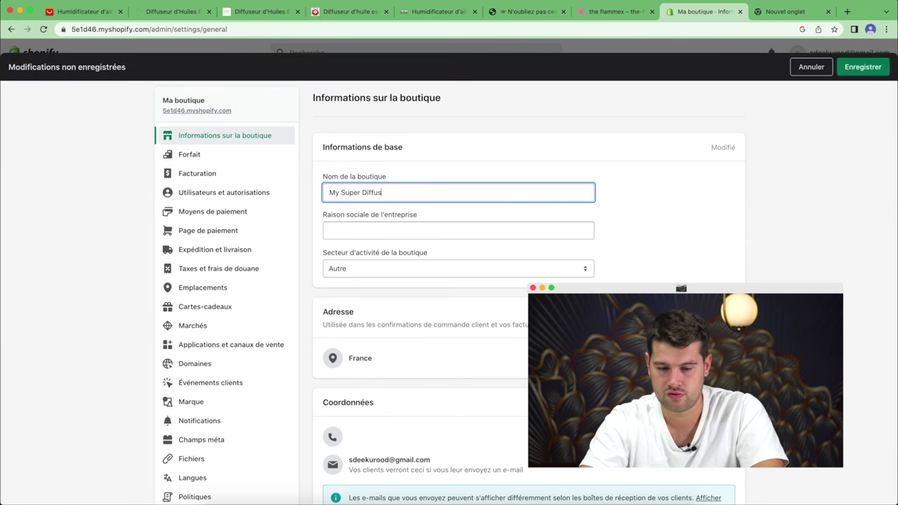
- Set both the HTML and e-mail currency formats to {{amount_with_comma_separator}}€ and save the settings
scroll(558, 239, down, 10)
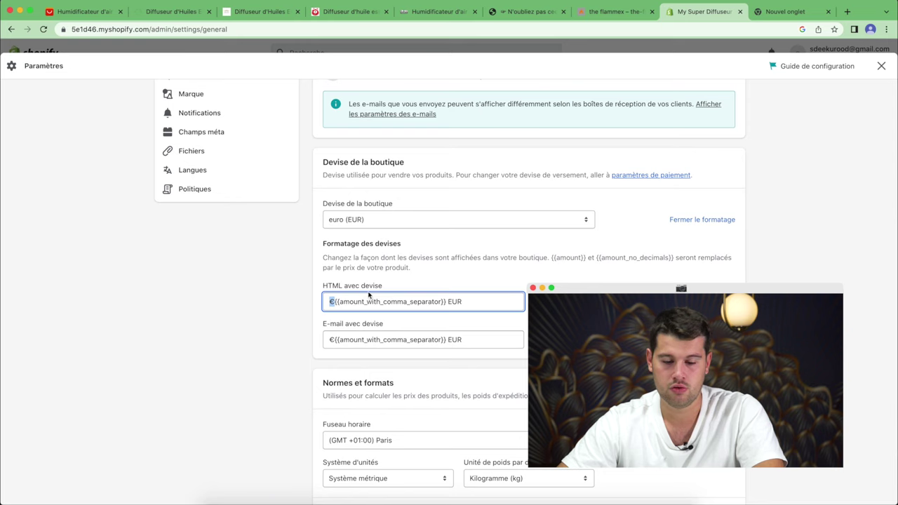
key(BackSpace)
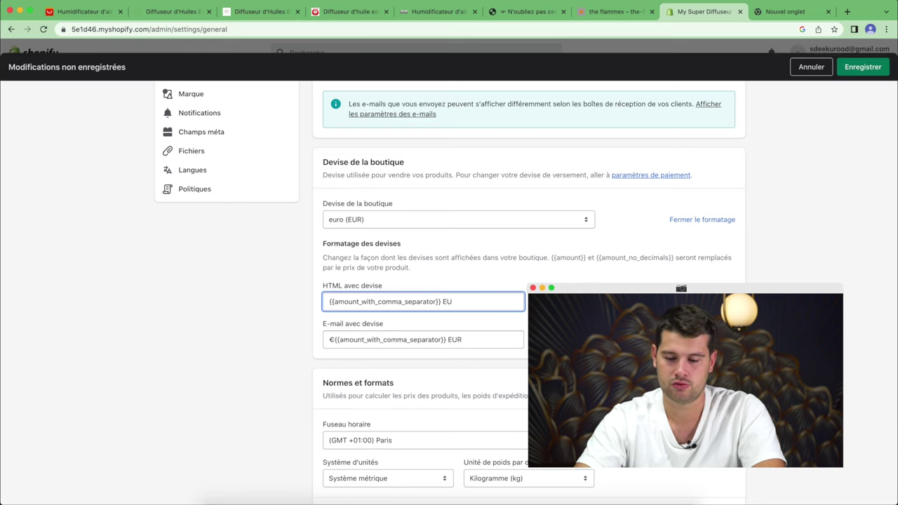
click(465, 341)
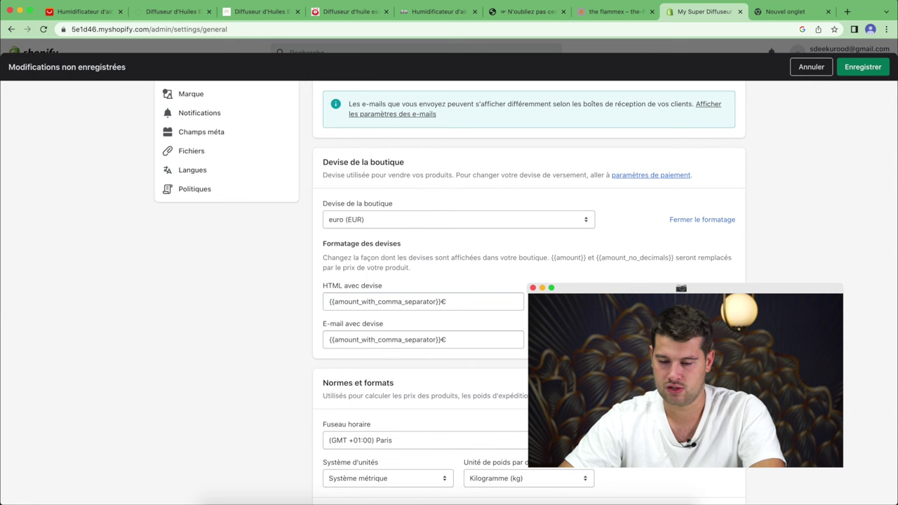
click(862, 67)
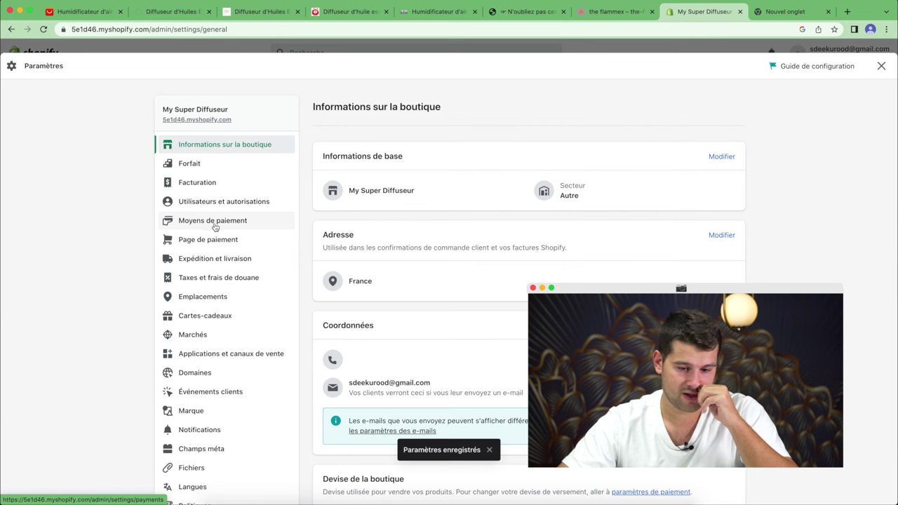
- Look through the third-party payment providers in the payment settings, filtering them by "str" and clearing the filter
click(216, 223)
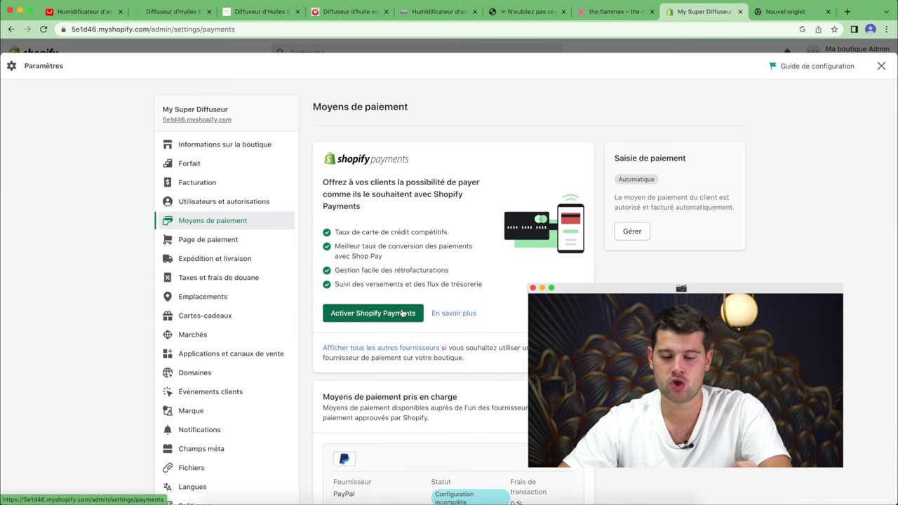
scroll(410, 308, down, 5)
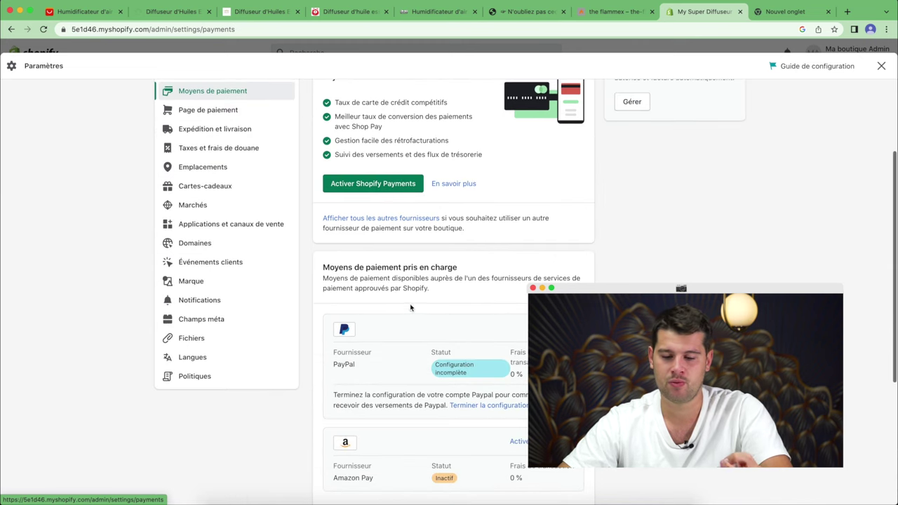
click(351, 154)
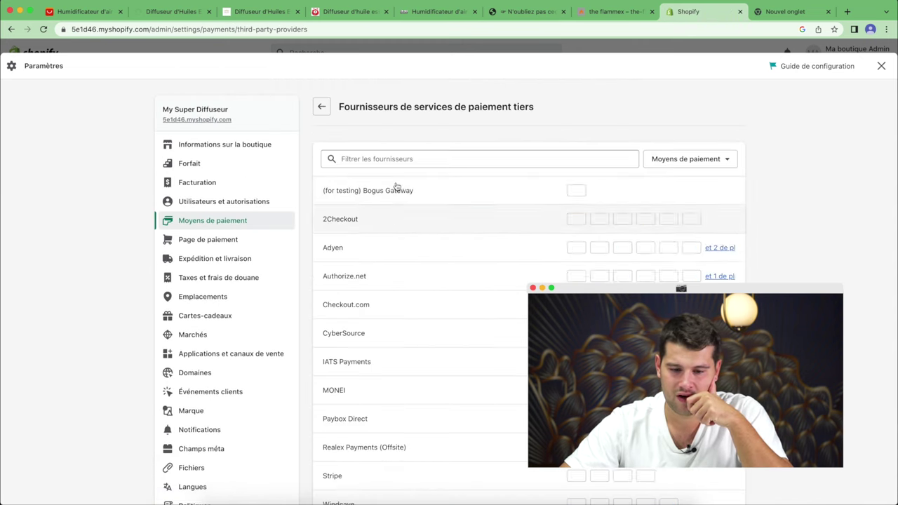
text(str)
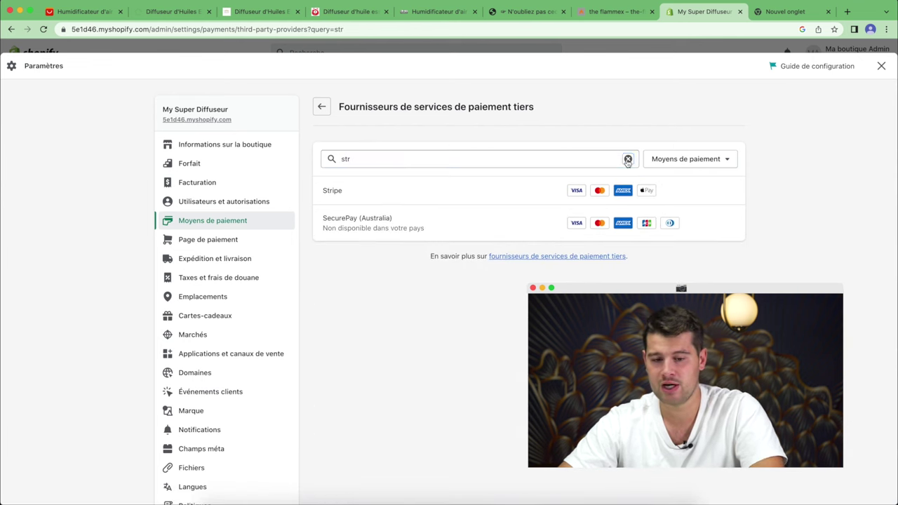
click(627, 159)
- Review the store's general information and open its address for editing
click(223, 150)
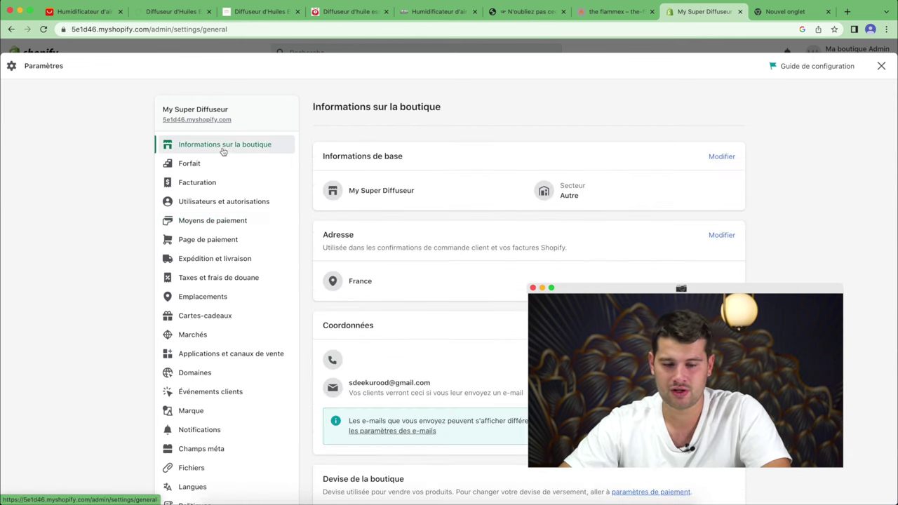
scroll(397, 258, down, 5)
scroll(396, 259, up, 2)
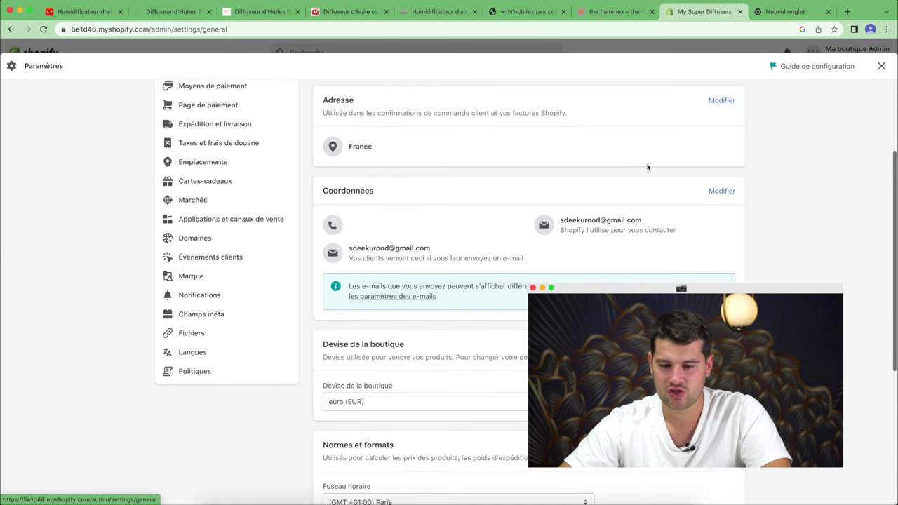
scroll(717, 217, up, 2)
click(720, 151)
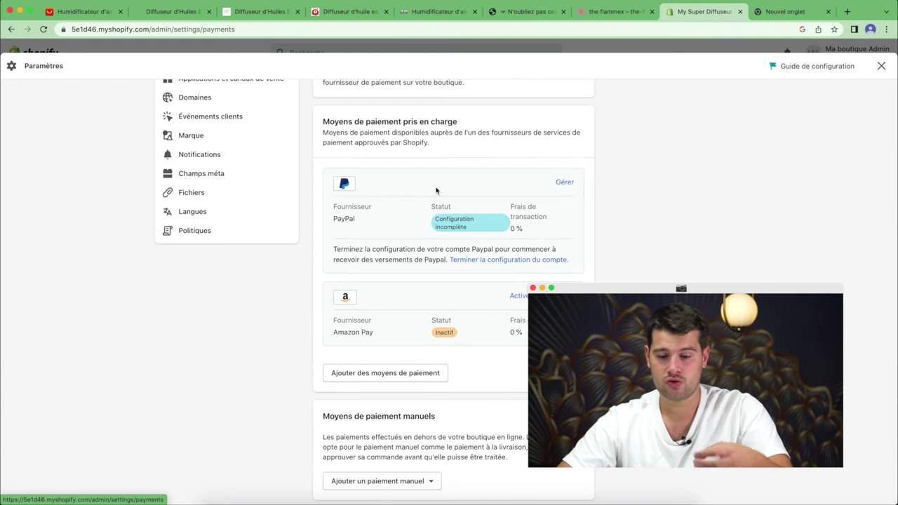
- Deactivate PayPal Express Checkout in the payment methods and return to the payment settings overview
click(562, 183)
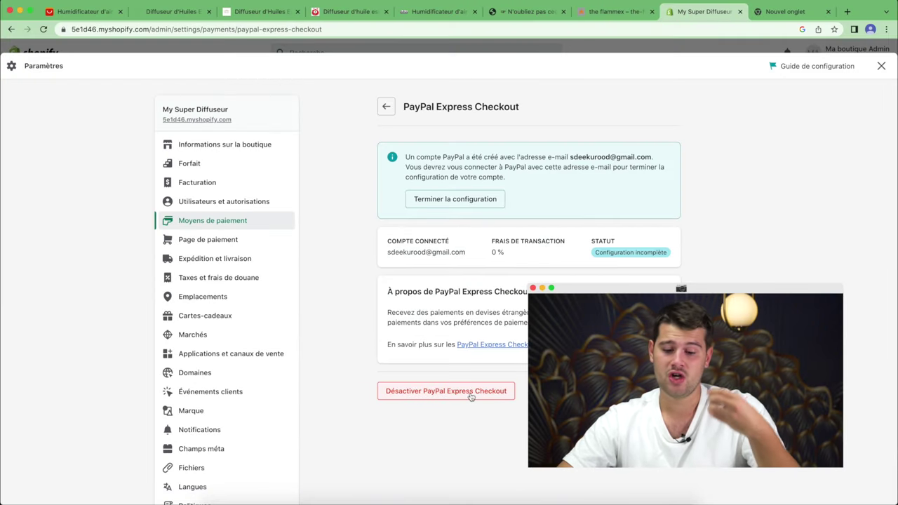
click(470, 394)
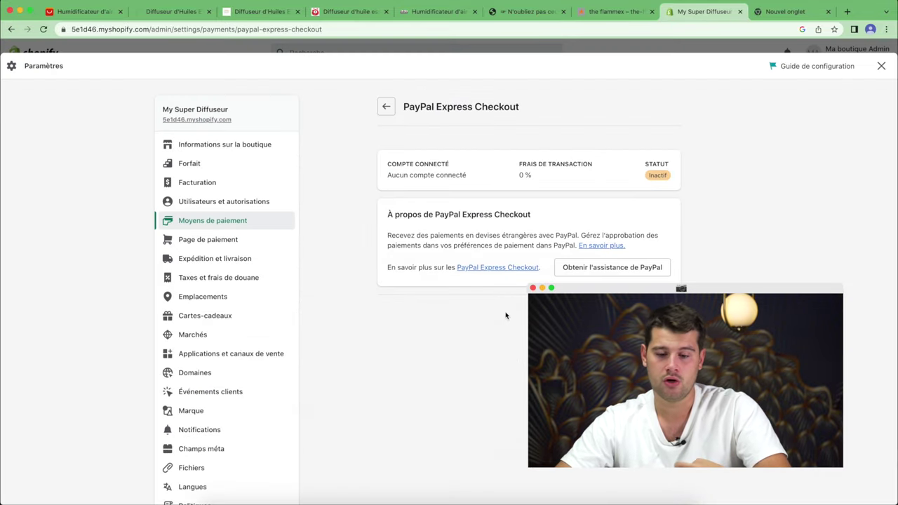
click(387, 108)
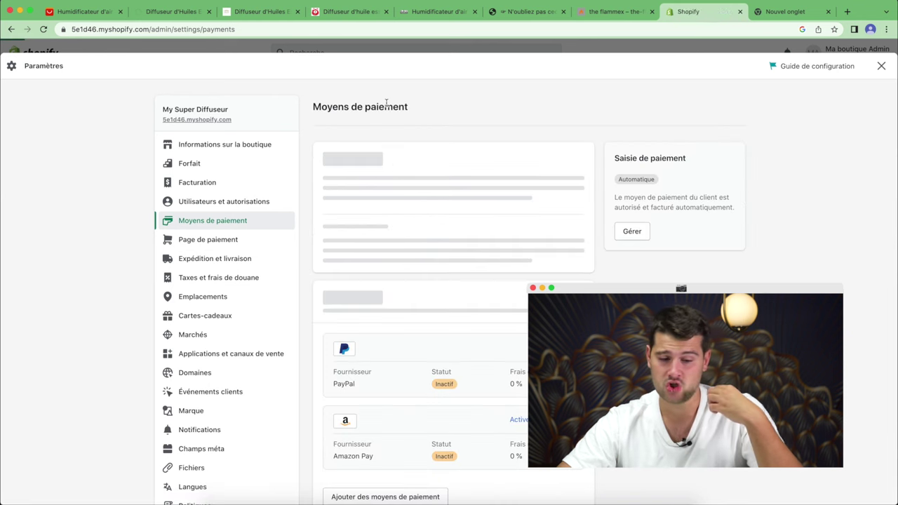
scroll(483, 203, down, 3)
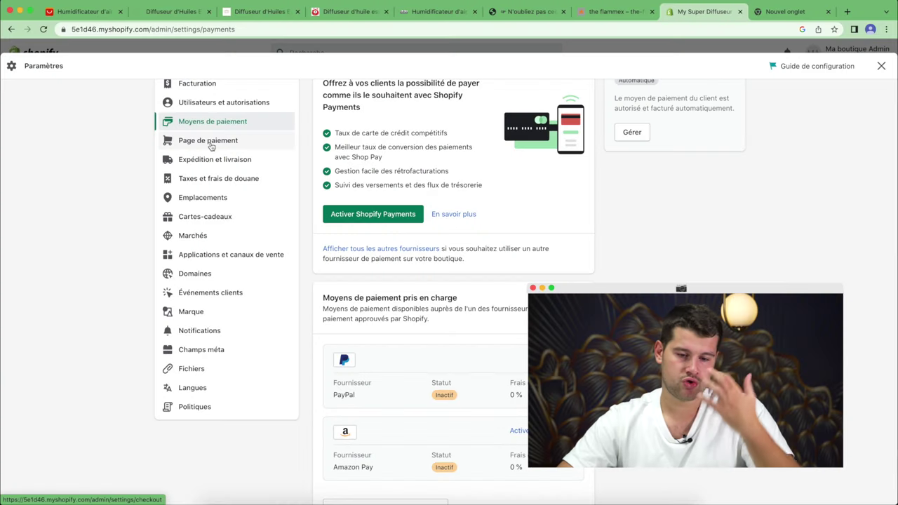
- In the checkout page settings, set the customer contact method to E-mail and turn off the Shop app download link
click(208, 139)
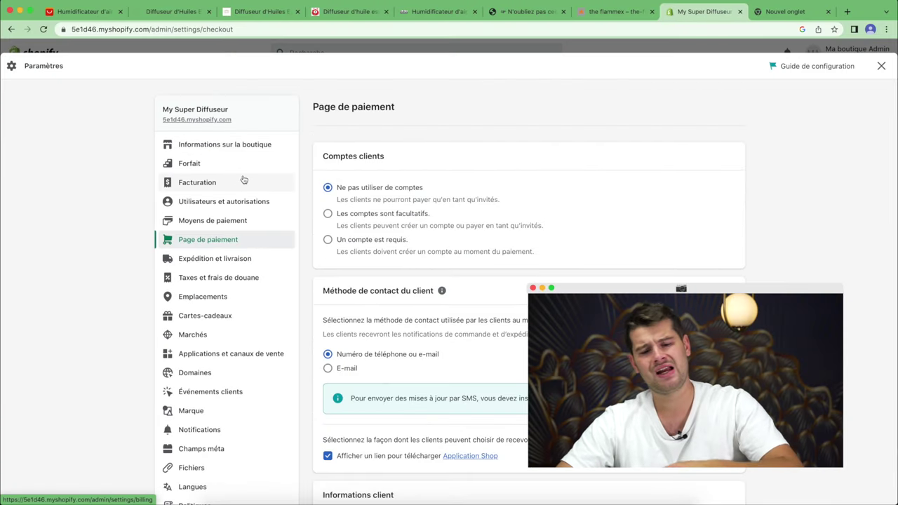
scroll(243, 180, down, 3)
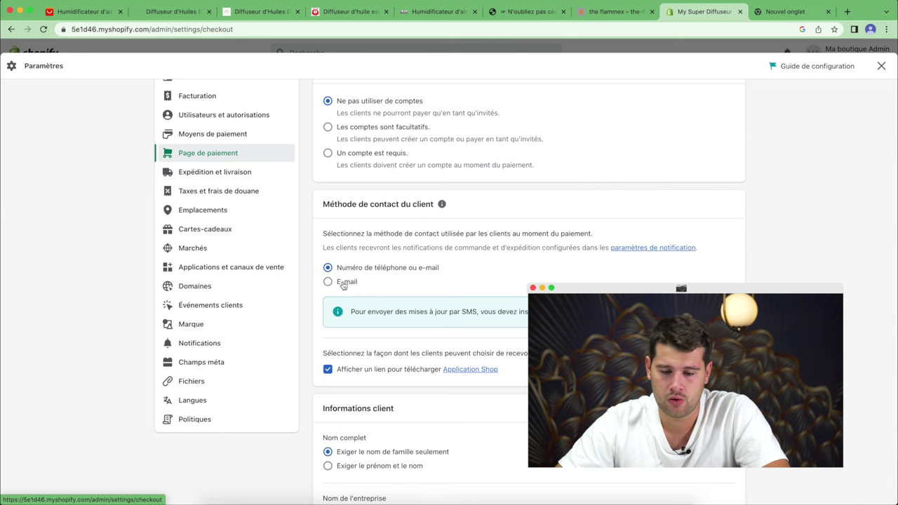
click(342, 284)
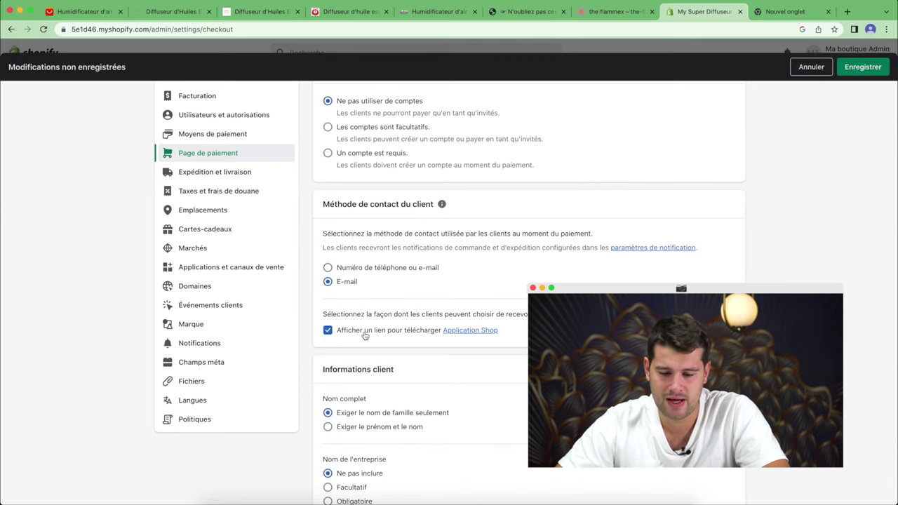
- Require customers' first and last names, make the company name optional and make the shipping address phone number mandatory
scroll(364, 335, down, 4)
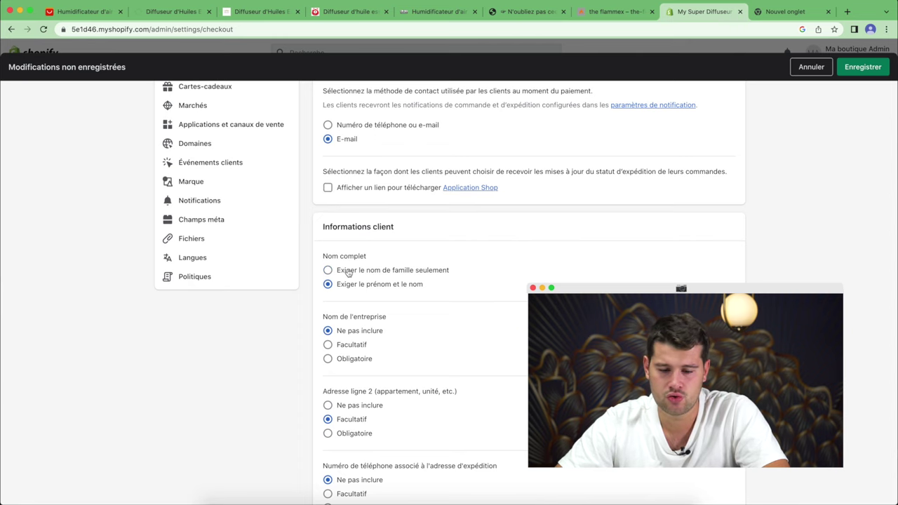
scroll(394, 281, down, 2)
scroll(379, 247, down, 1)
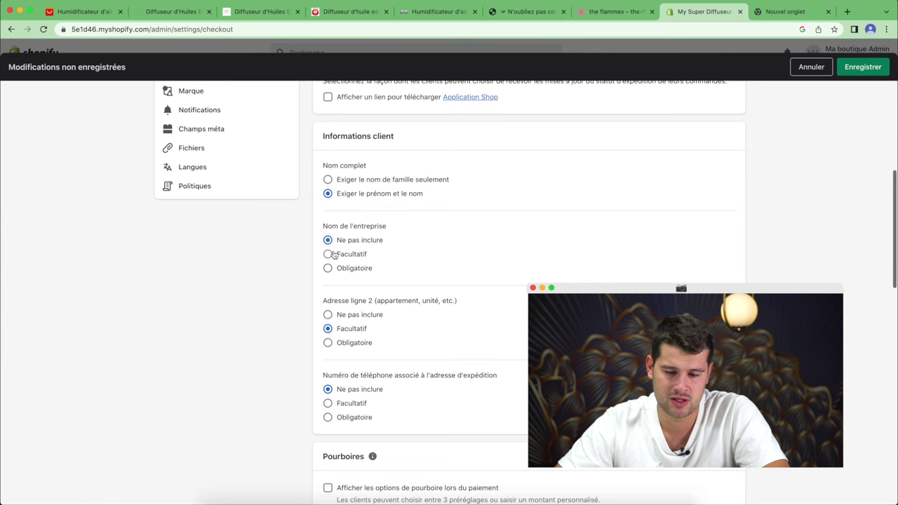
scroll(378, 281, down, 3)
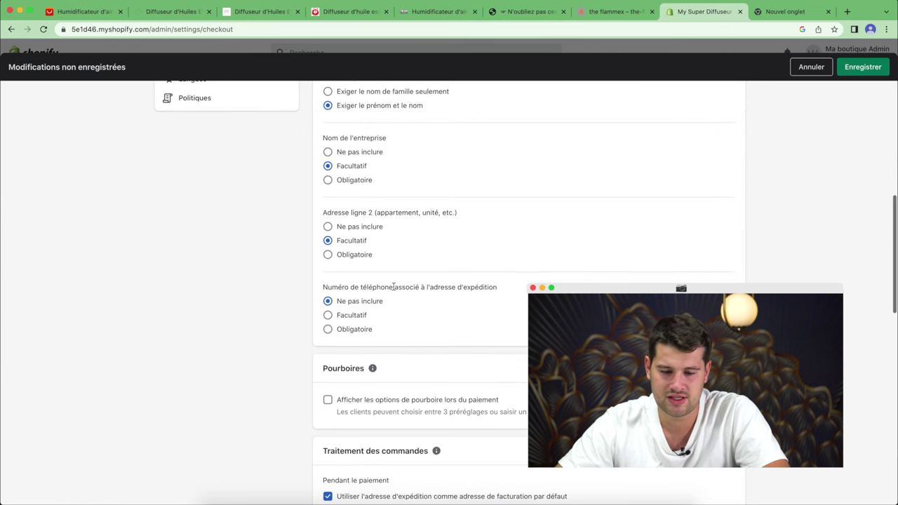
scroll(355, 242, down, 1)
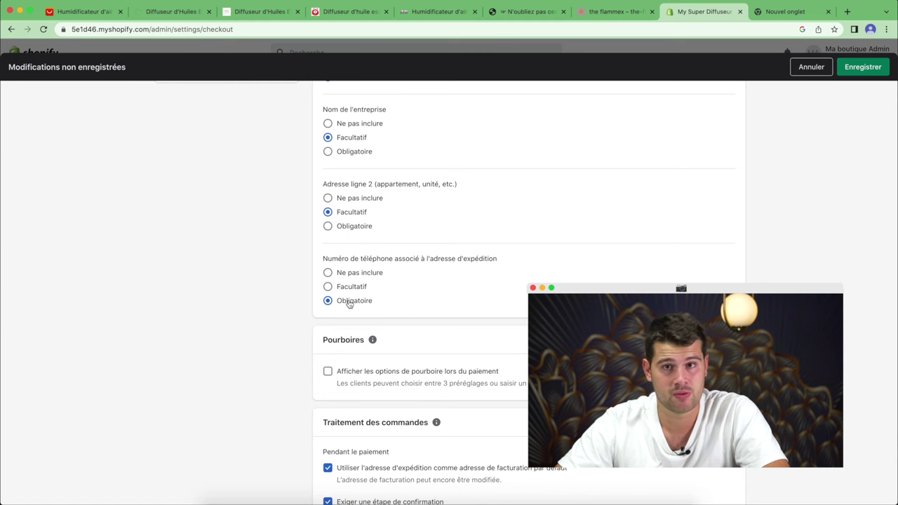
- Turn off the required confirmation step in the order processing options for checkout
scroll(355, 300, down, 3)
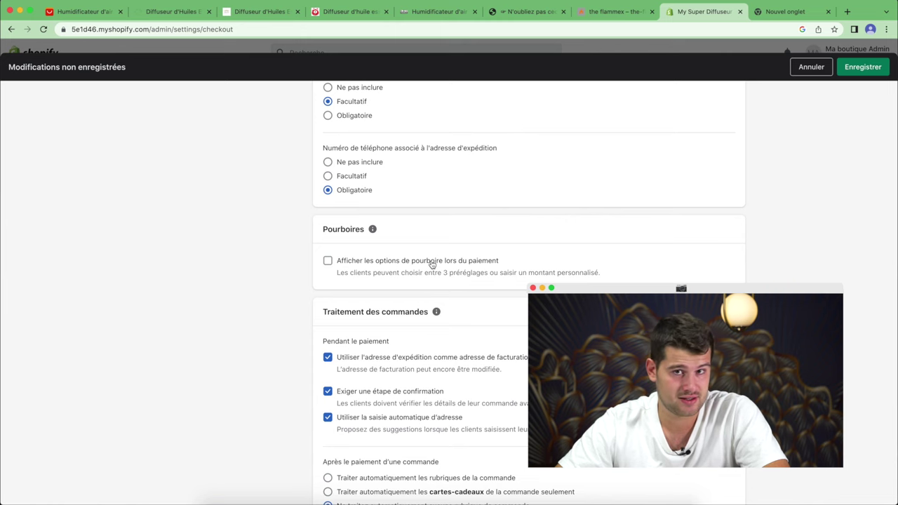
scroll(428, 265, down, 3)
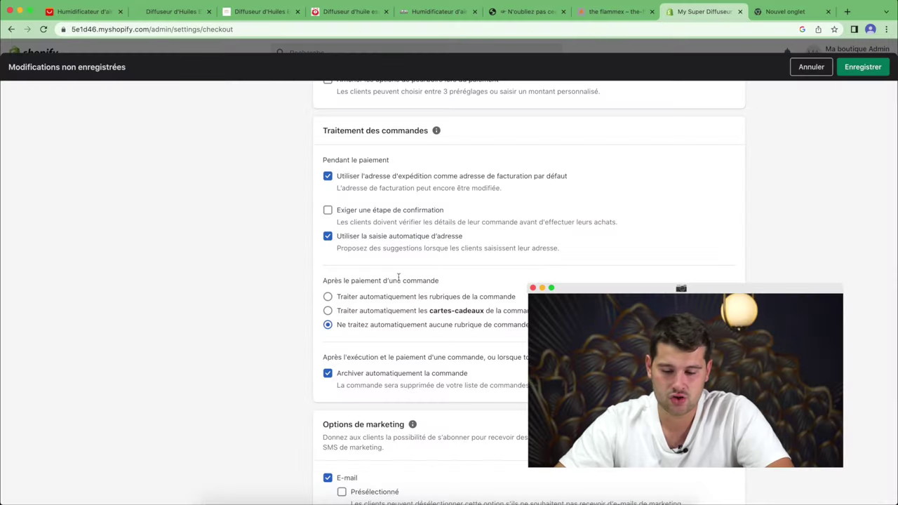
scroll(398, 280, down, 2)
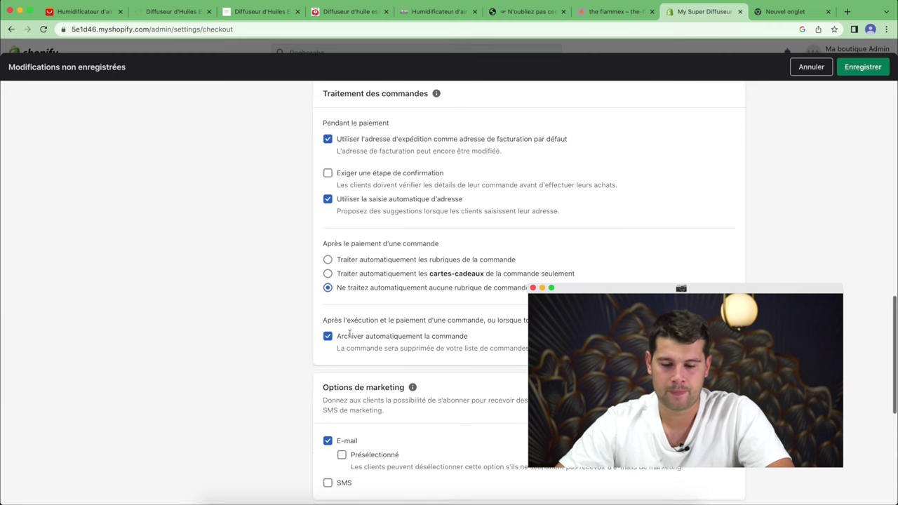
- Preselect e-mail marketing sign-up, enable SMS marketing and save the checkout settings
scroll(350, 343, down, 5)
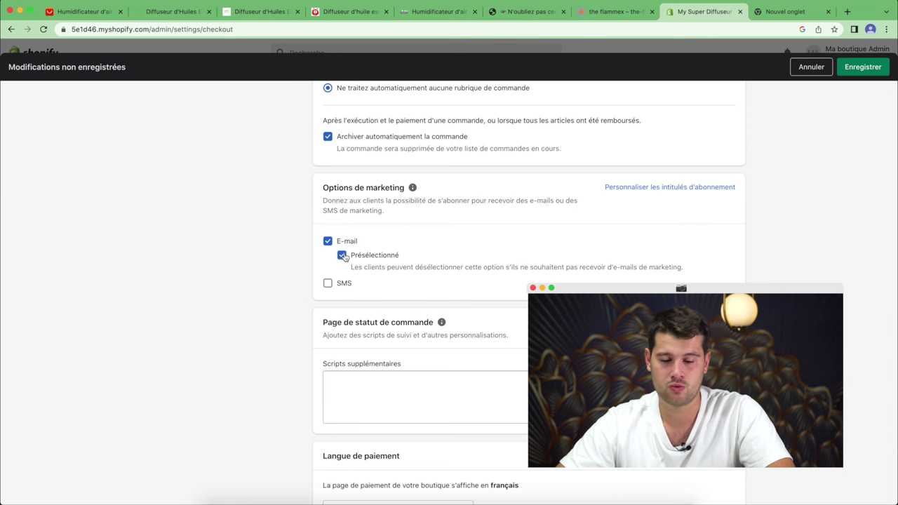
click(328, 284)
scroll(358, 289, down, 4)
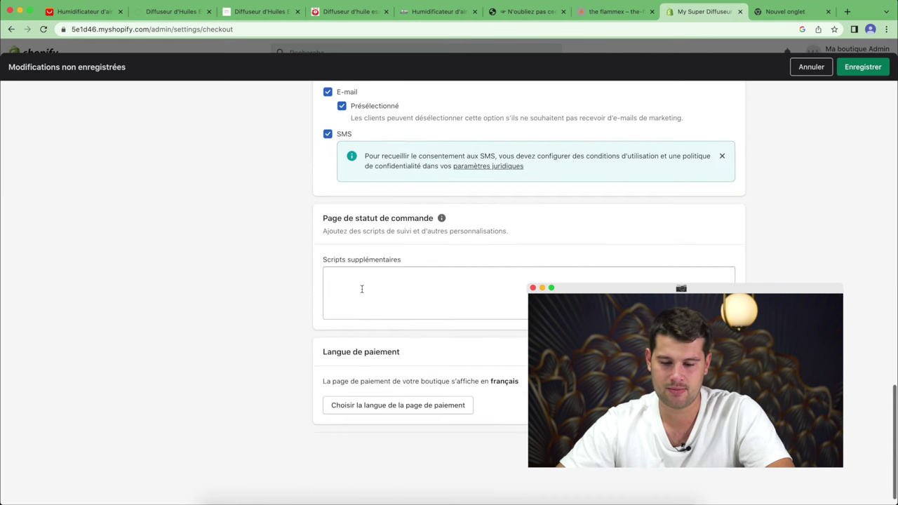
scroll(351, 209, up, 10)
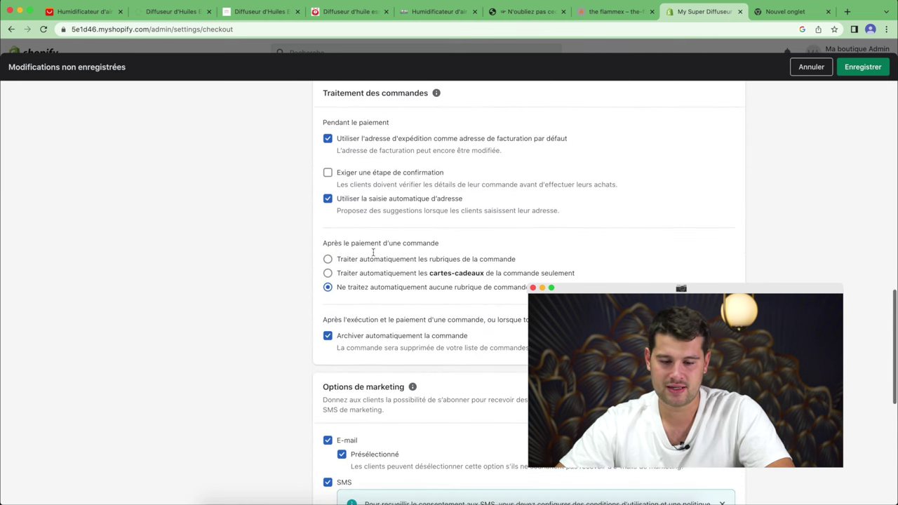
scroll(421, 232, up, 4)
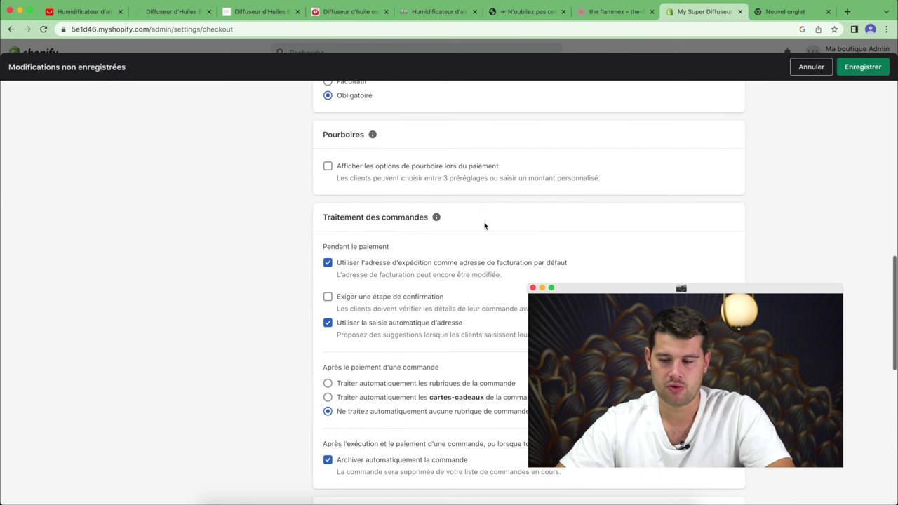
click(863, 67)
- Open the general shipping rates for management and delete both Standard rates from the France zone
click(215, 258)
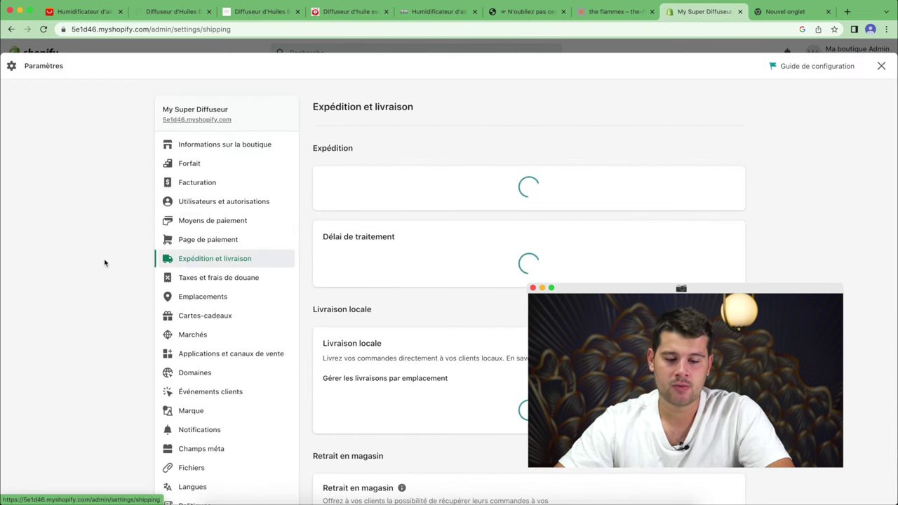
scroll(639, 278, down, 5)
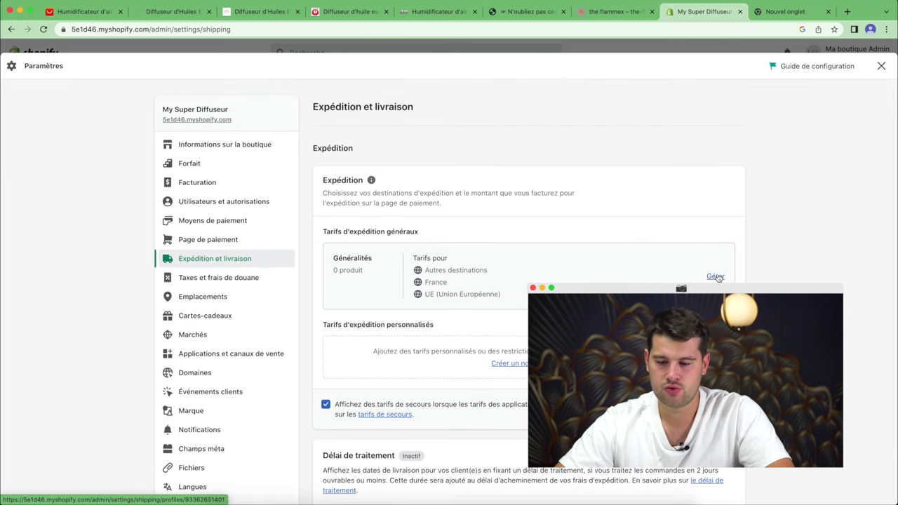
click(716, 277)
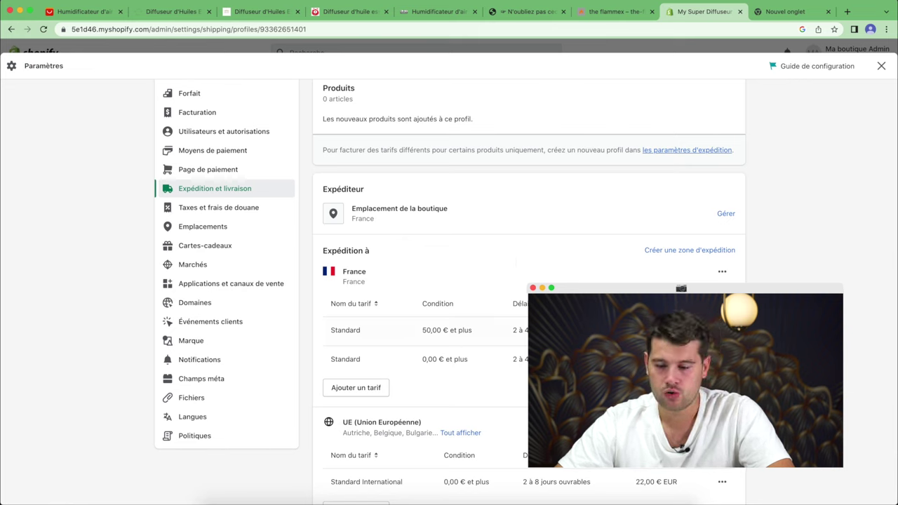
click(701, 355)
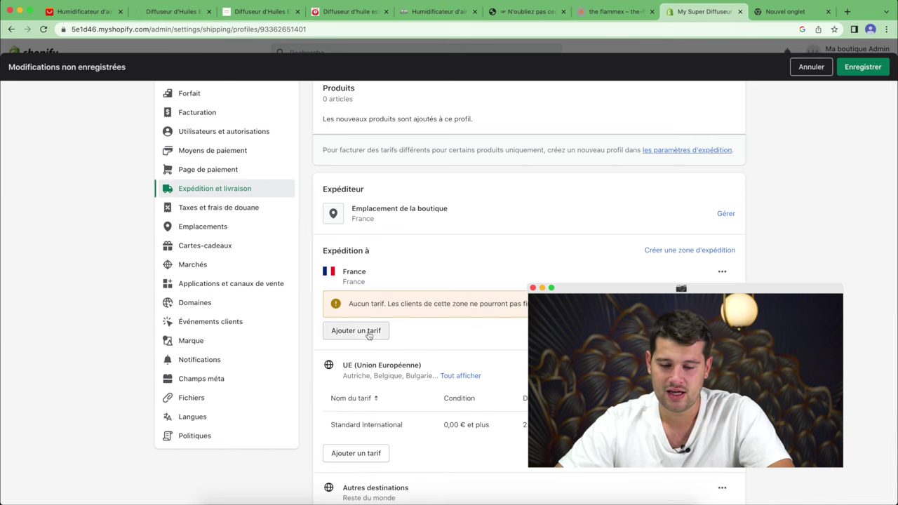
- Set up a new custom flat rate without transit time for France, named Livraison offerte
click(361, 331)
click(366, 267)
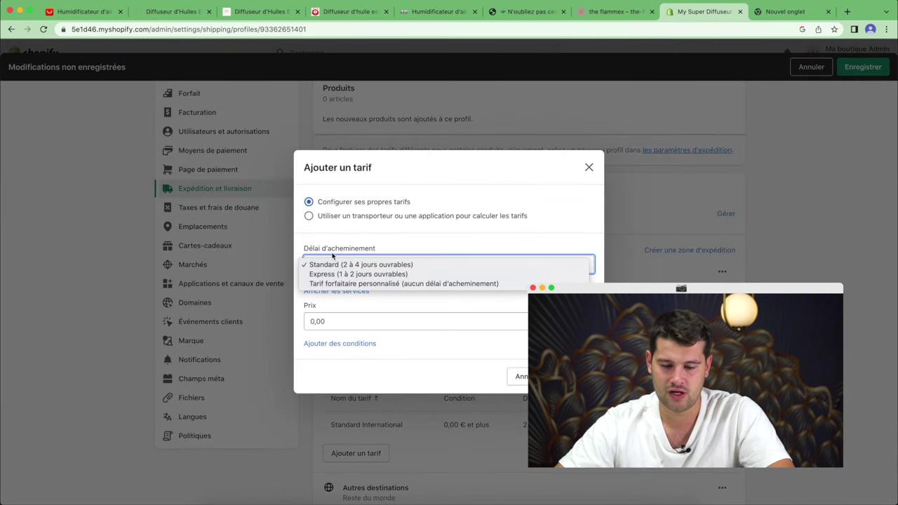
click(334, 259)
click(335, 263)
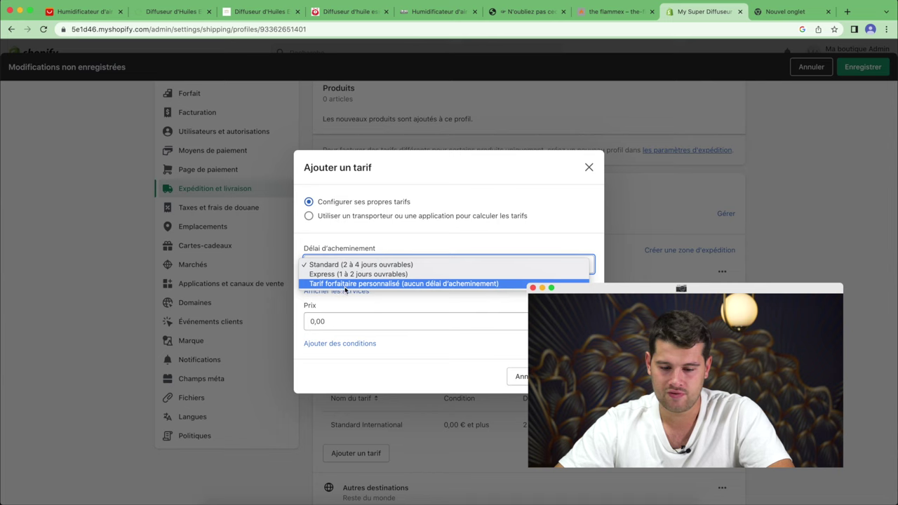
click(345, 285)
click(359, 288)
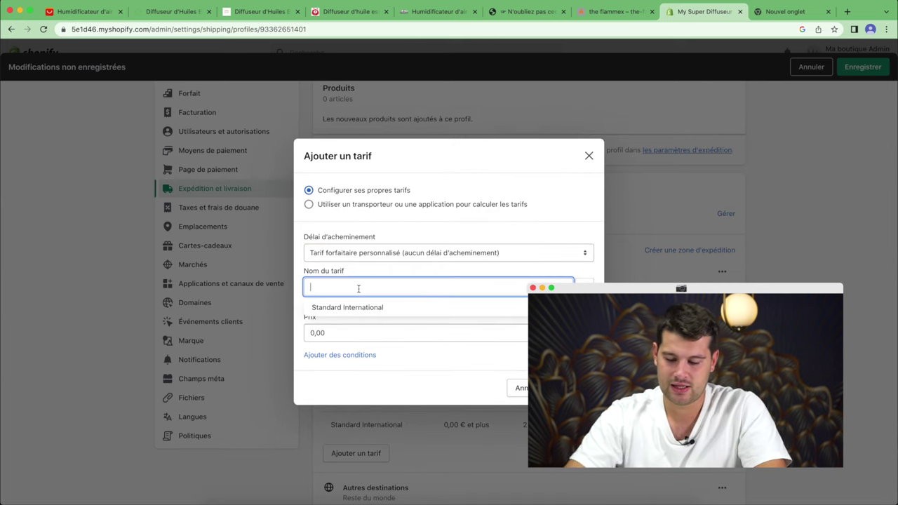
text(Livraison offe)
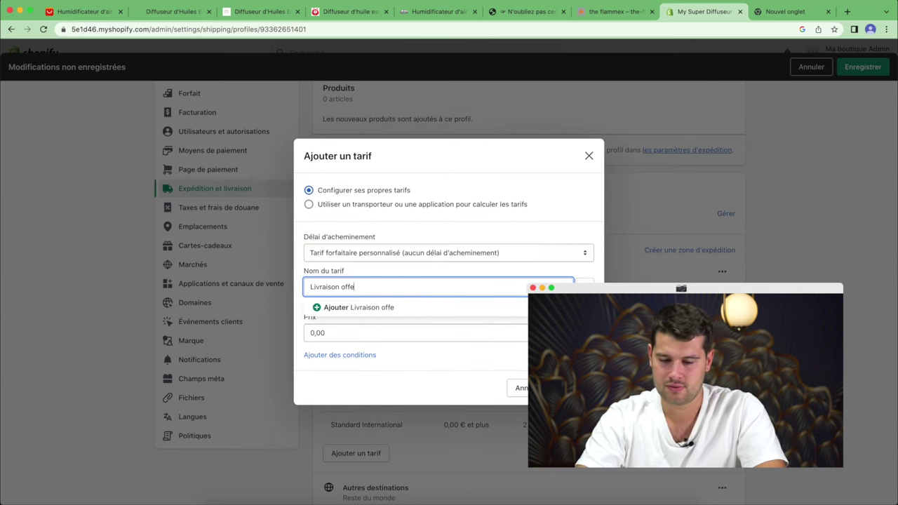
text(rte)
- Make the Livraison offerte rate conditional on order price with a minimum of 30 € and finish adding it
click(341, 353)
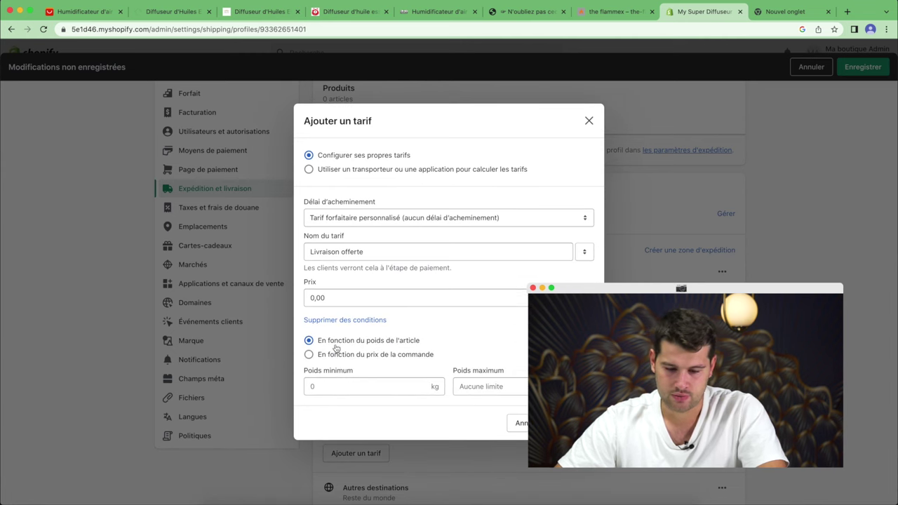
click(326, 355)
click(347, 385)
text(30)
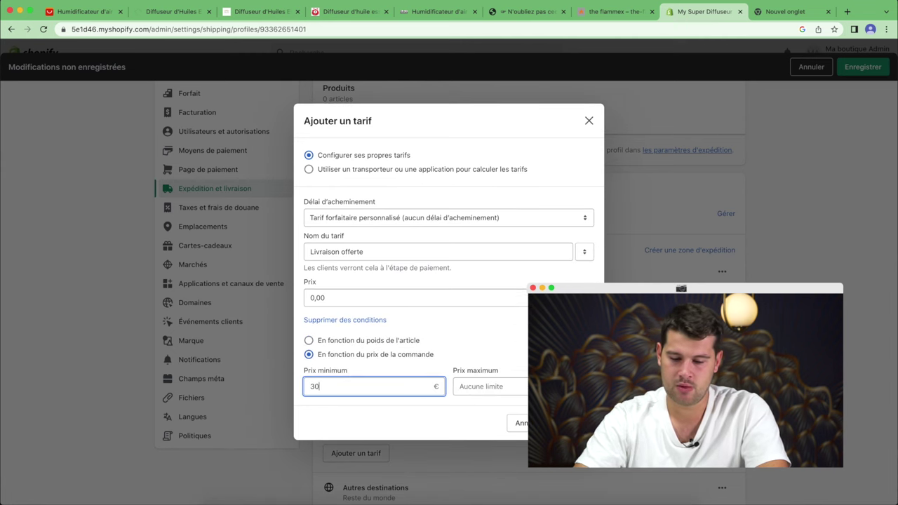
key(Return)
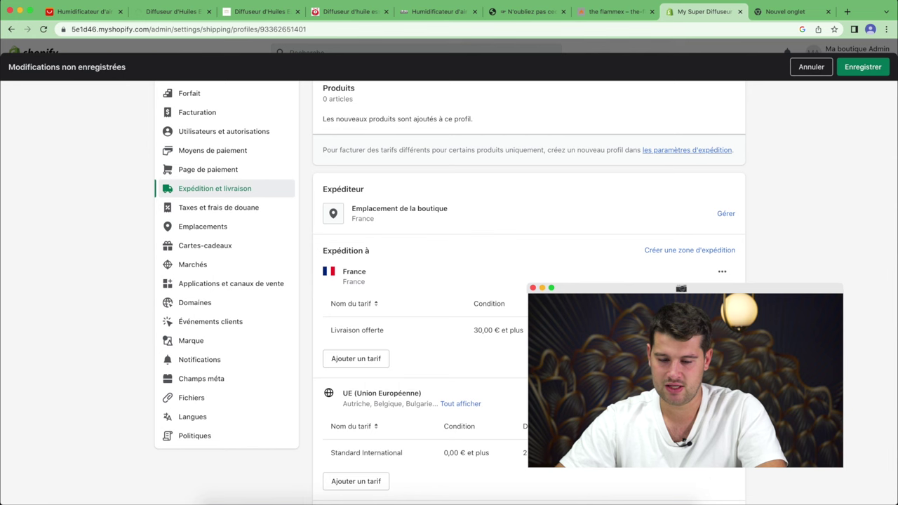
- Set up a second custom flat rate for France named Livraison Standard, priced at 3,90 €
click(368, 359)
click(350, 267)
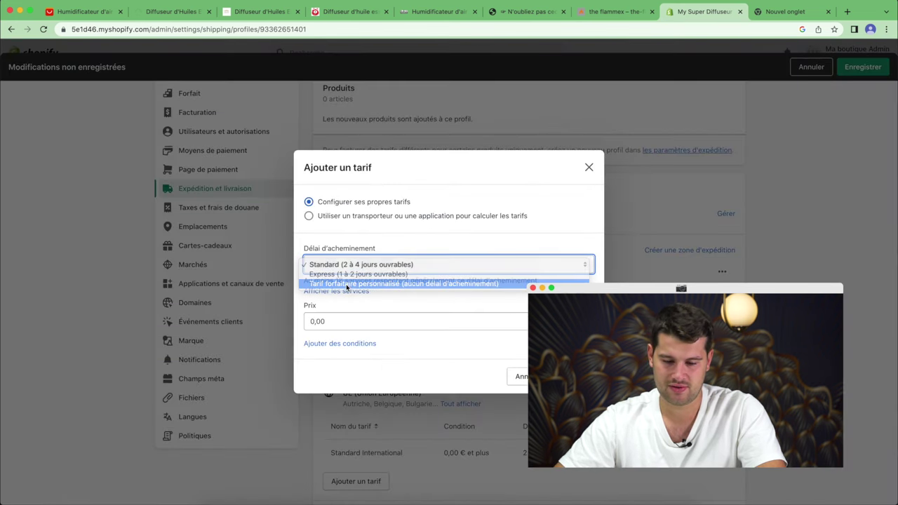
click(344, 284)
click(338, 289)
text(Livraison Standard)
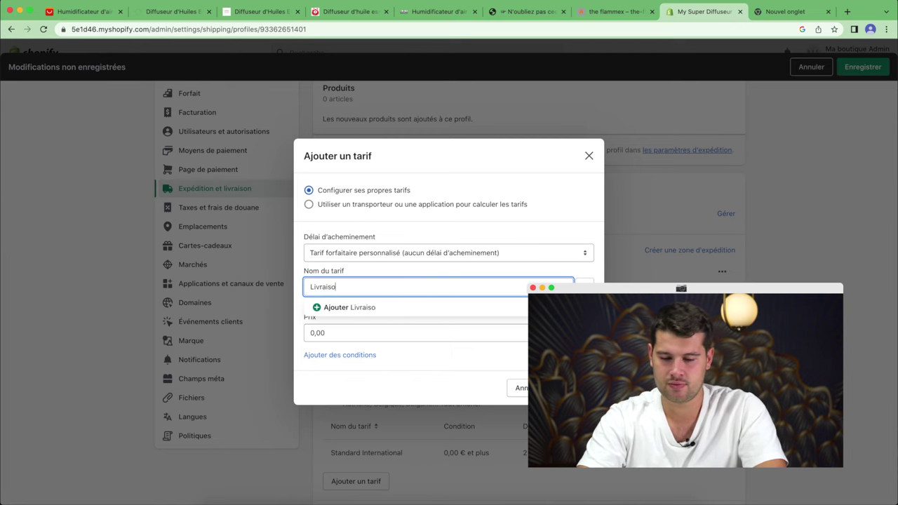
key(Tab)
text(3)
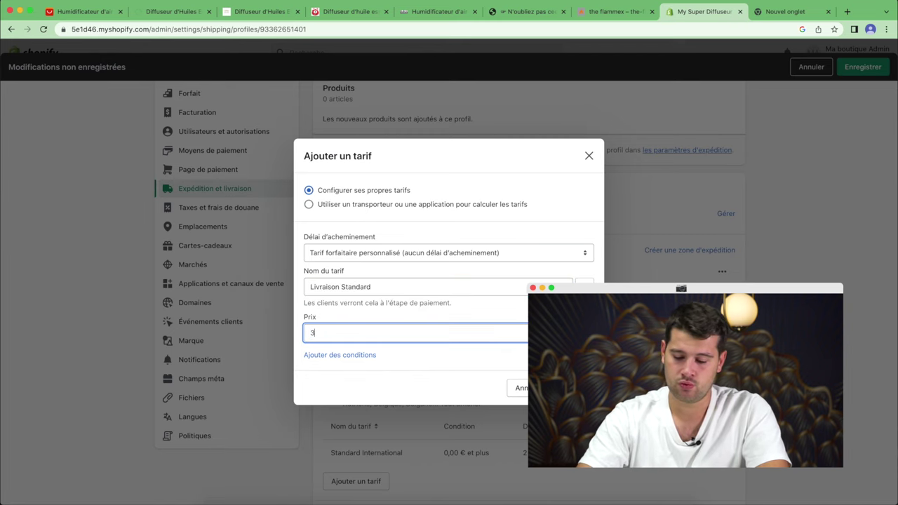
text(.9)
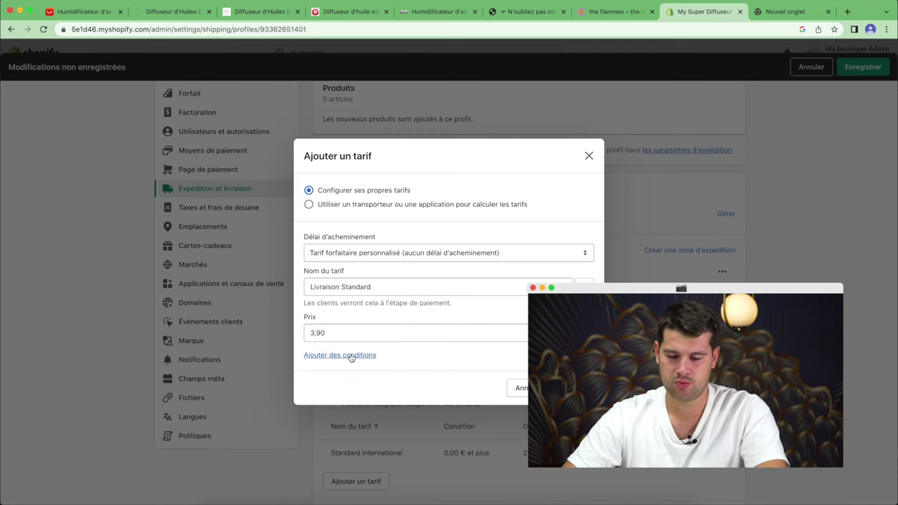
- Limit the Livraison Standard rate to order prices up to 29,90 €, add it and save the shipping profile
click(330, 356)
click(357, 356)
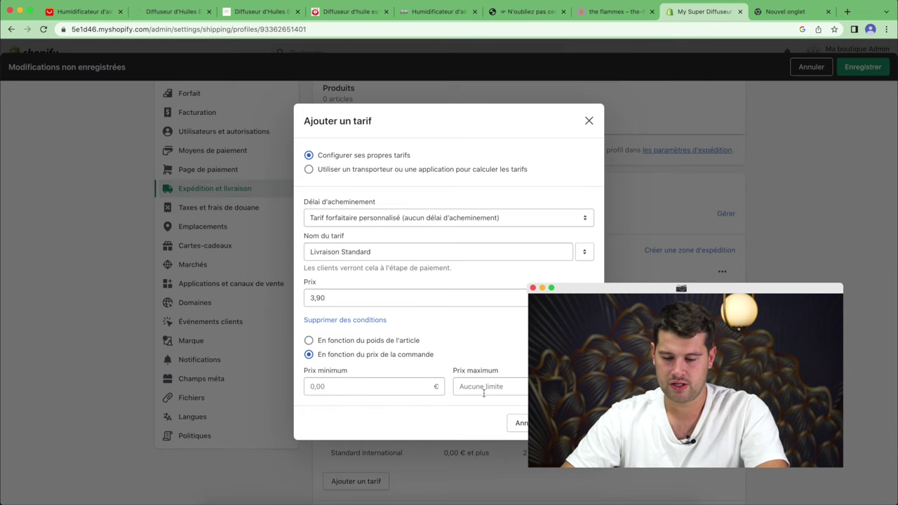
click(484, 387)
text(29)
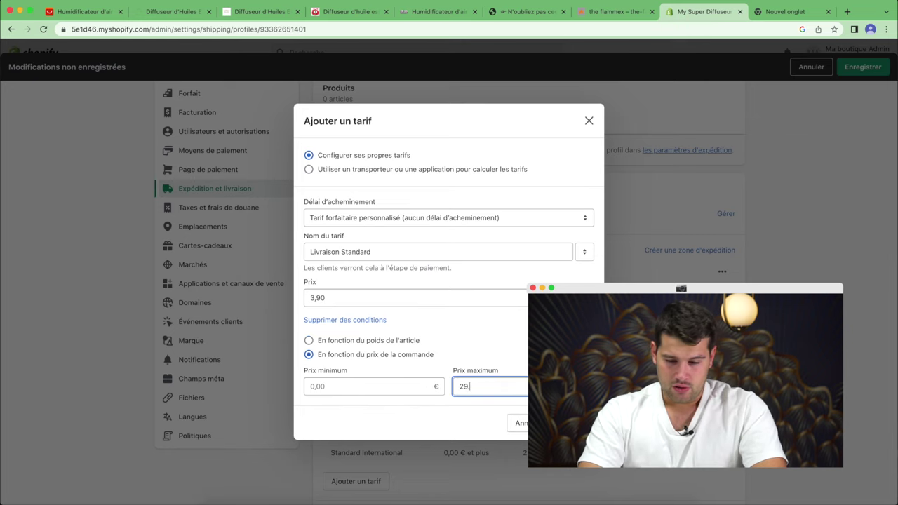
text(.9)
key(Return)
click(863, 67)
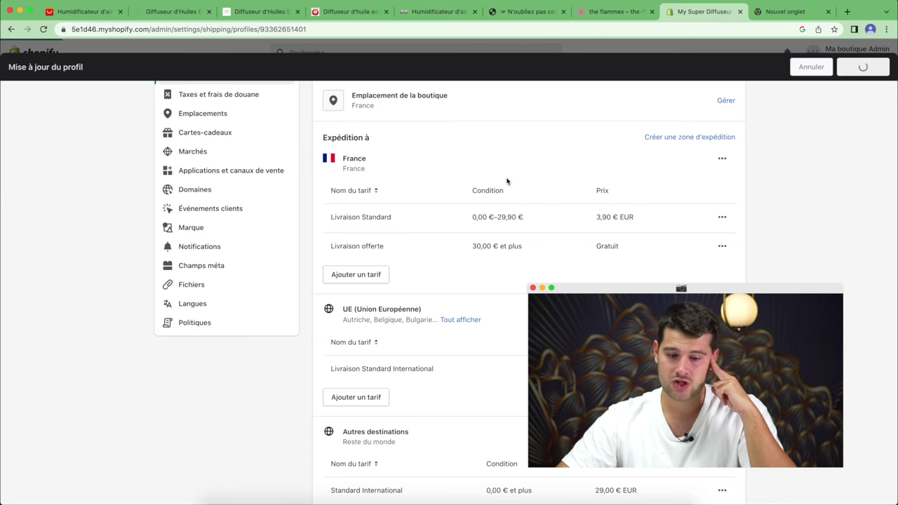